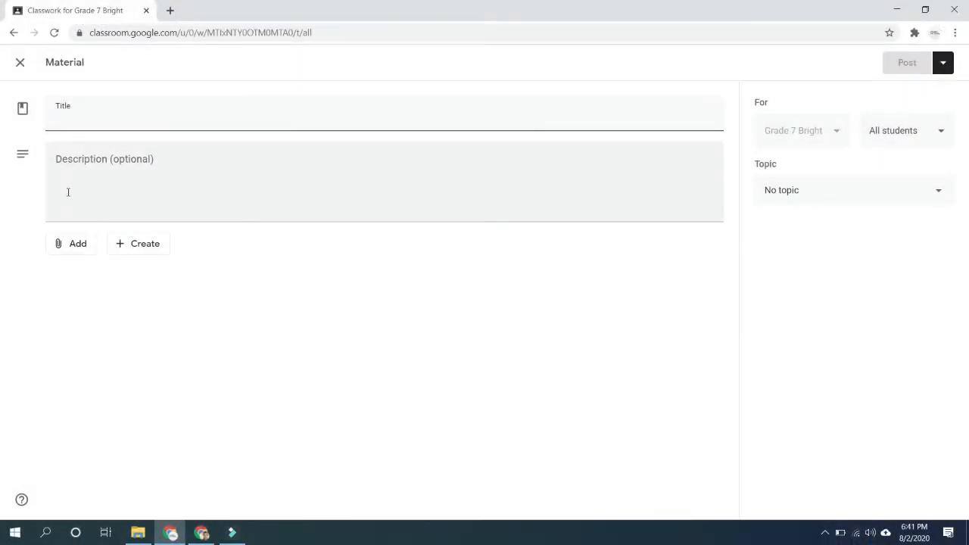
- Title the new material "Task 2 - Learning Materials for Hand Tools"
left_click(63, 177)
left_click(87, 119)
left_click(82, 176)
left_click(76, 118)
type("Task 2 -")
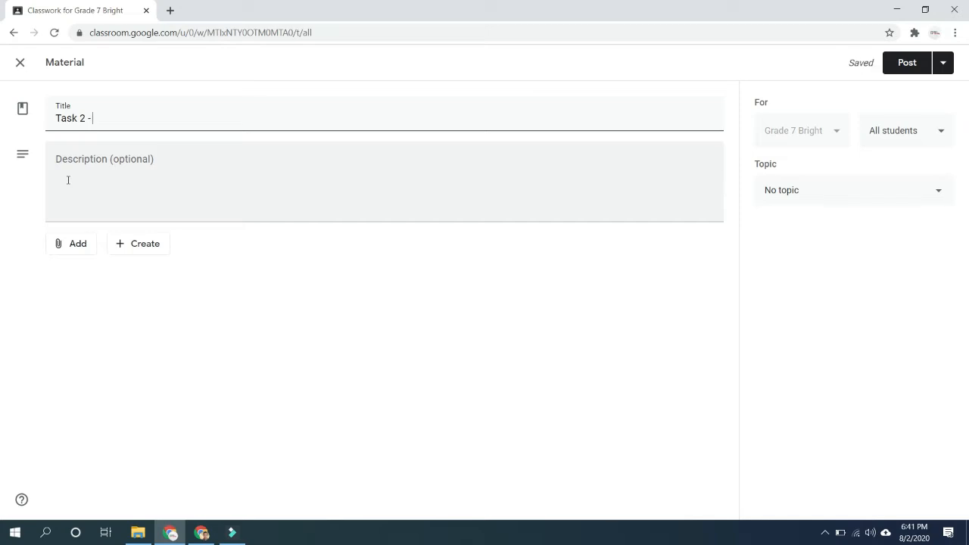
type("Learning Materils for")
key("ctrl+shift+Left")
key("ctrl+shift+Left")
type("Materils fo")
key("BackSpace")
key("BackSpace")
key("BackSpace")
type("for Hand Tools")
- Enter the description "Please open the given learning materials and take down note important details."
left_click(88, 161)
type("Please open")
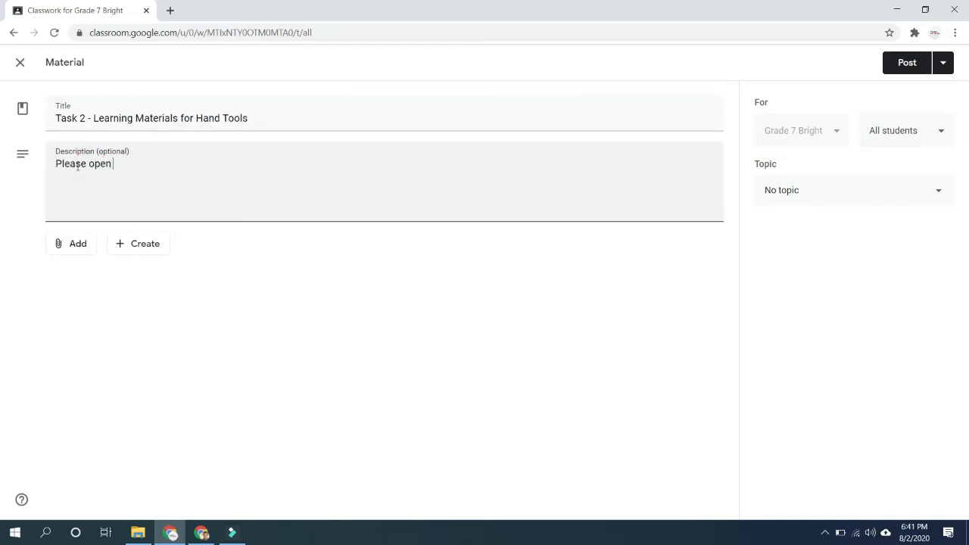
type(" the given learning materials and tak")
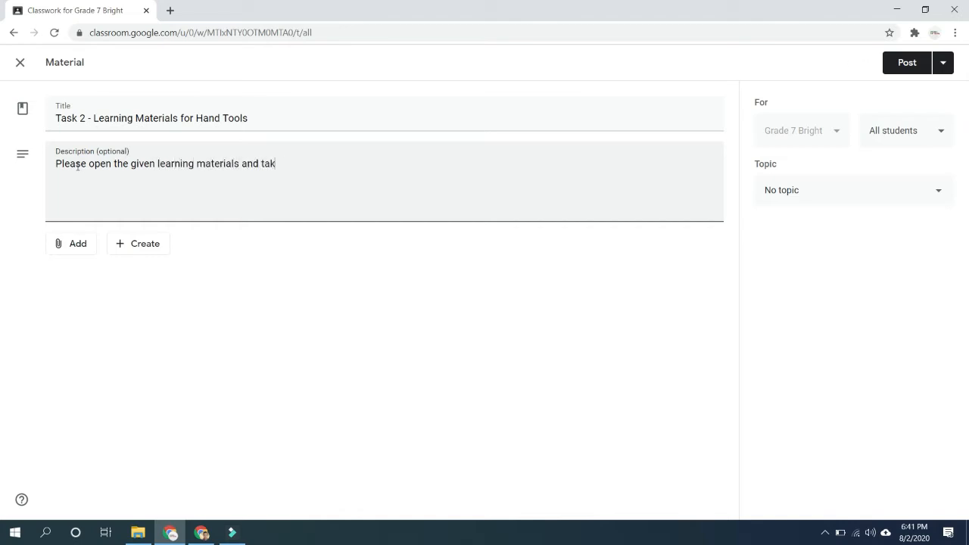
type("e down note i")
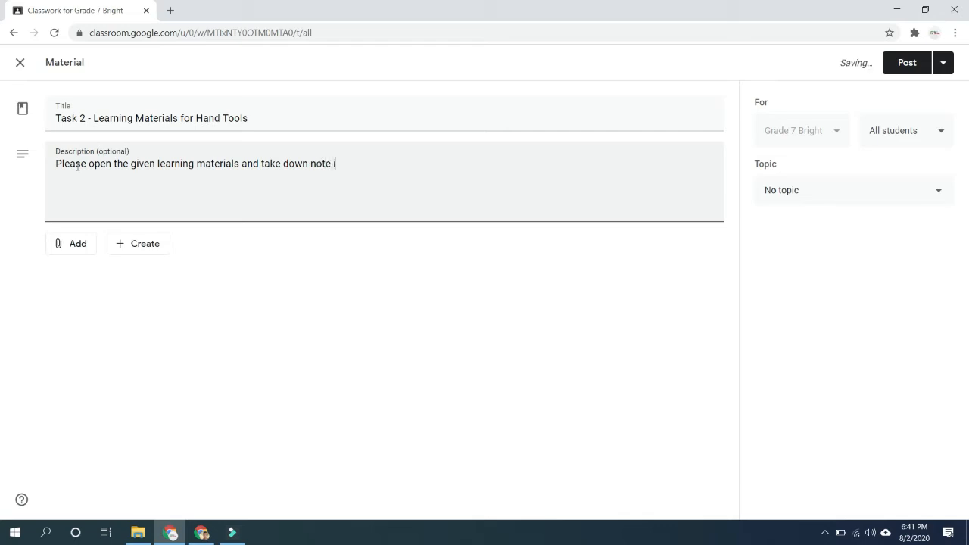
type("mportant details.")
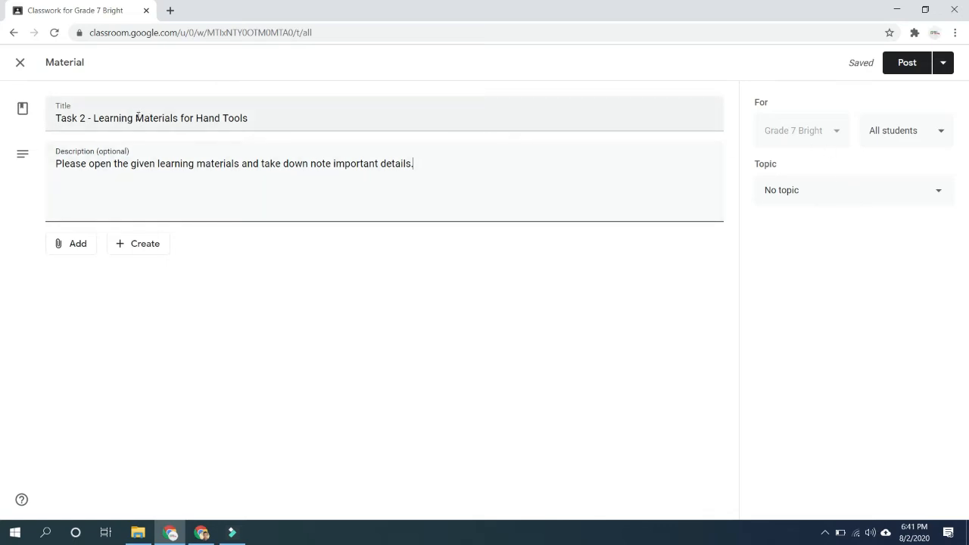
left_click_drag(80, 119, 164, 119)
left_click(179, 119)
left_click(258, 119, "shift")
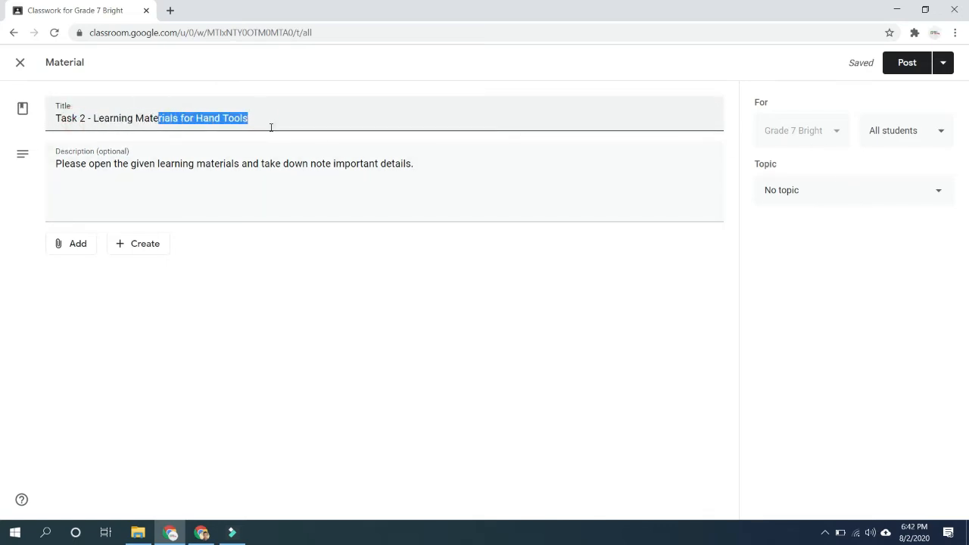
left_click(803, 93)
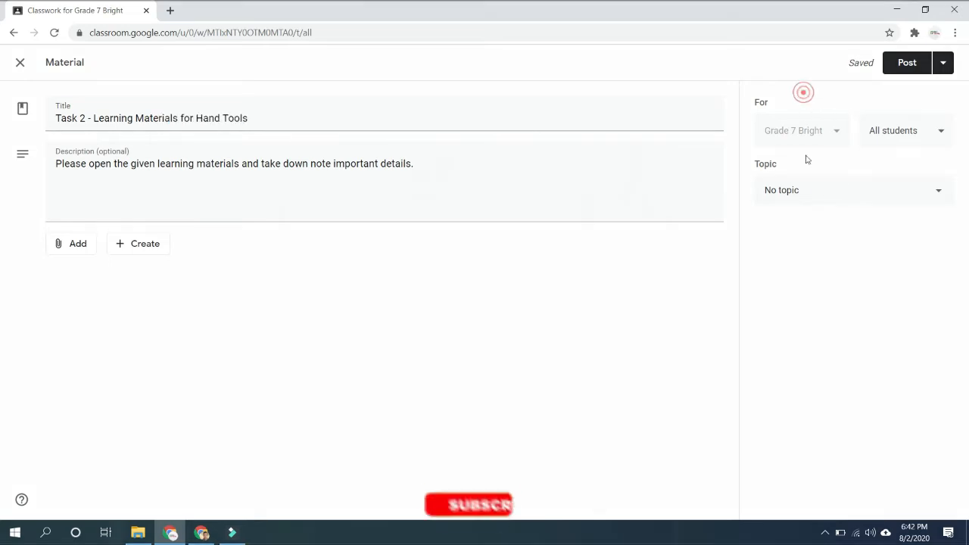
- Assign the material to the existing topic "Topic 1 - Hand Tools"
left_click(834, 190)
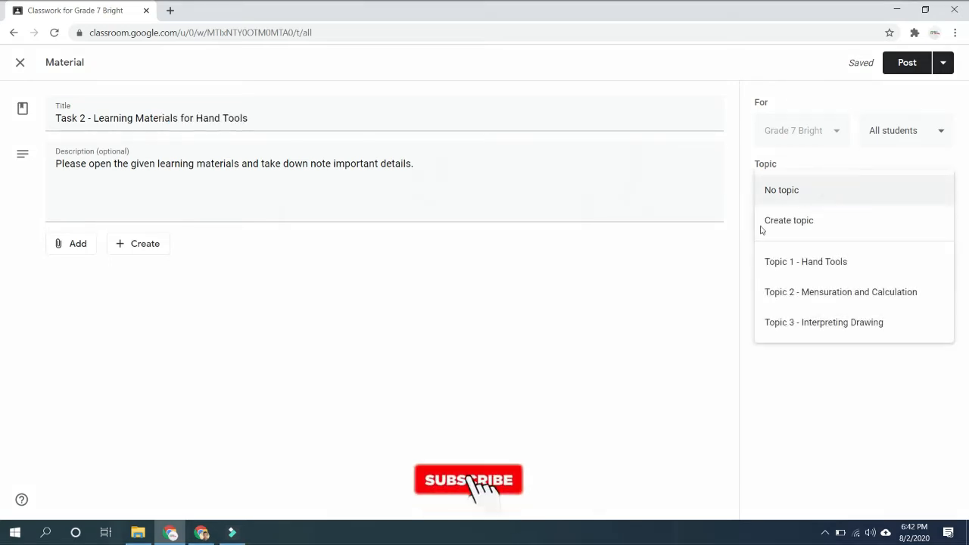
left_click(799, 270)
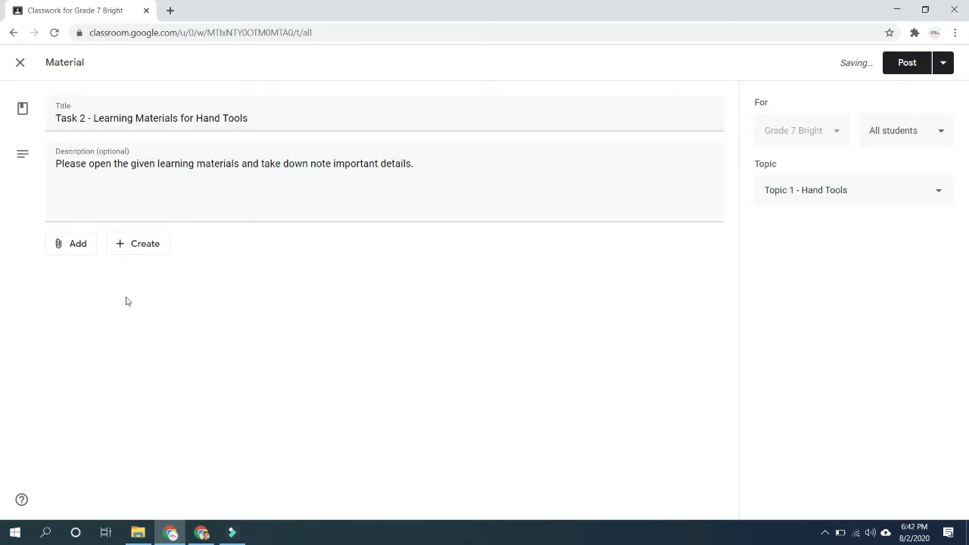
left_click(79, 250)
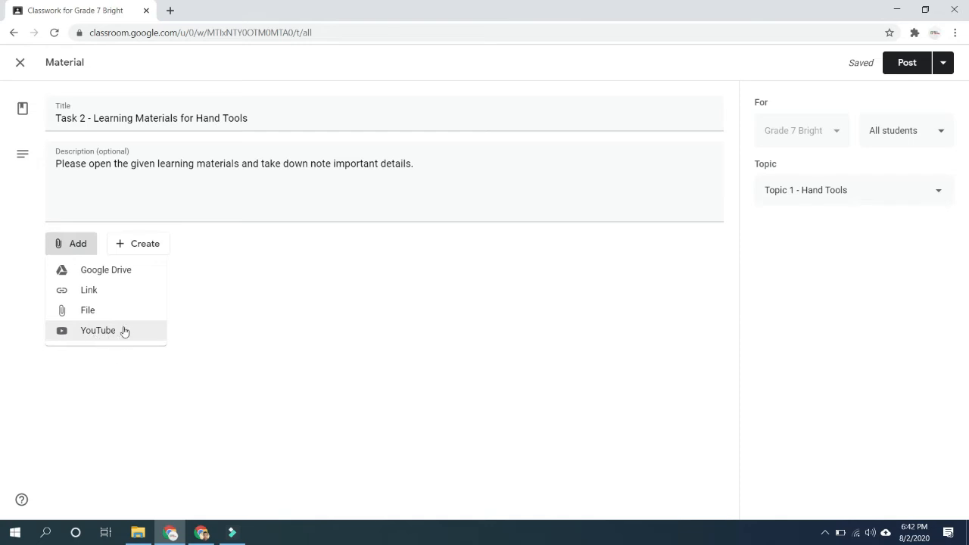
left_click(200, 251)
left_click(131, 252)
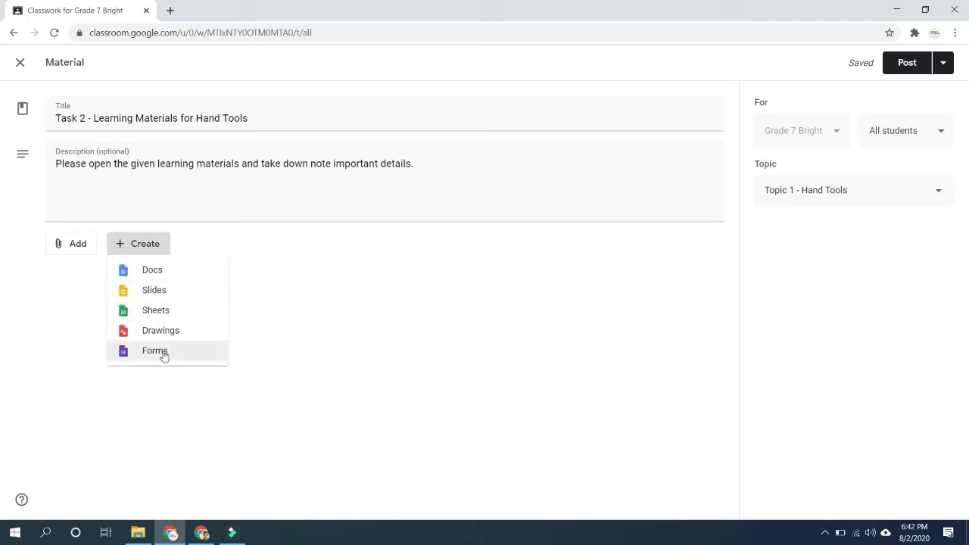
left_click(198, 412)
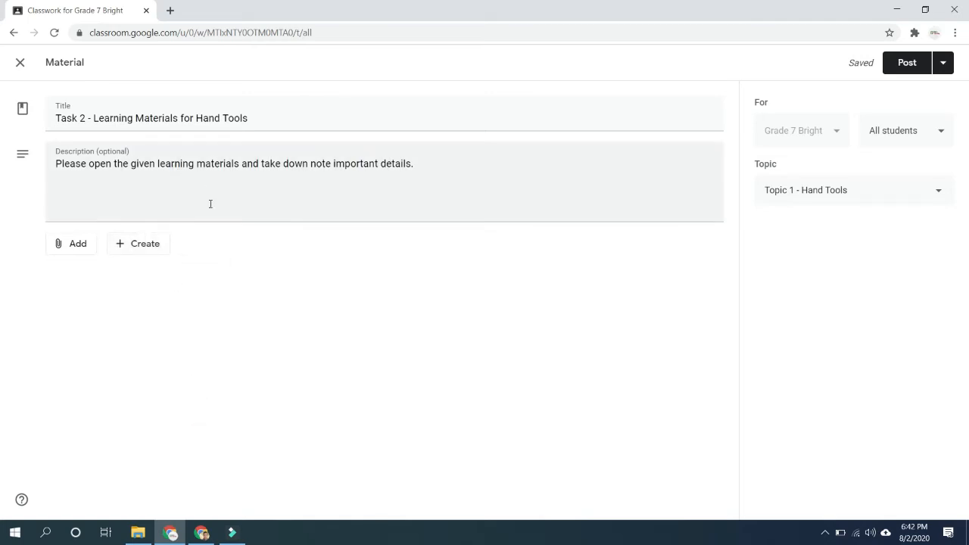
- Upload the Word file "Topic" from the computer's Google Classroom folder as an attachment to the material
left_click(57, 244)
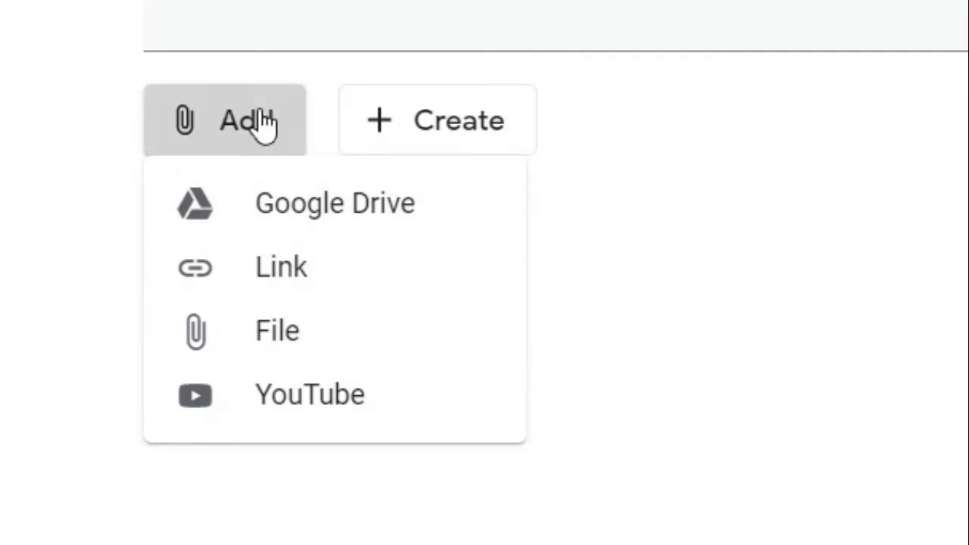
left_click(278, 333)
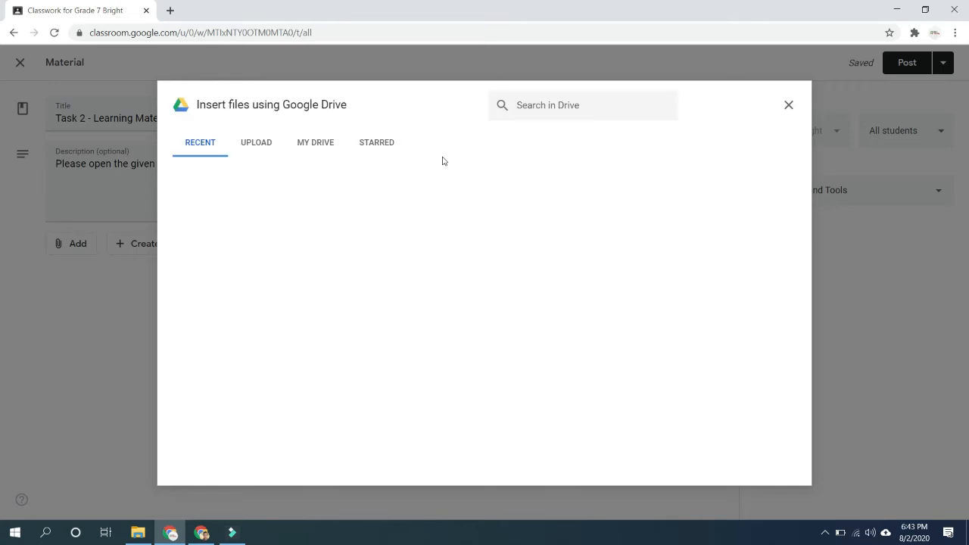
left_click(261, 144)
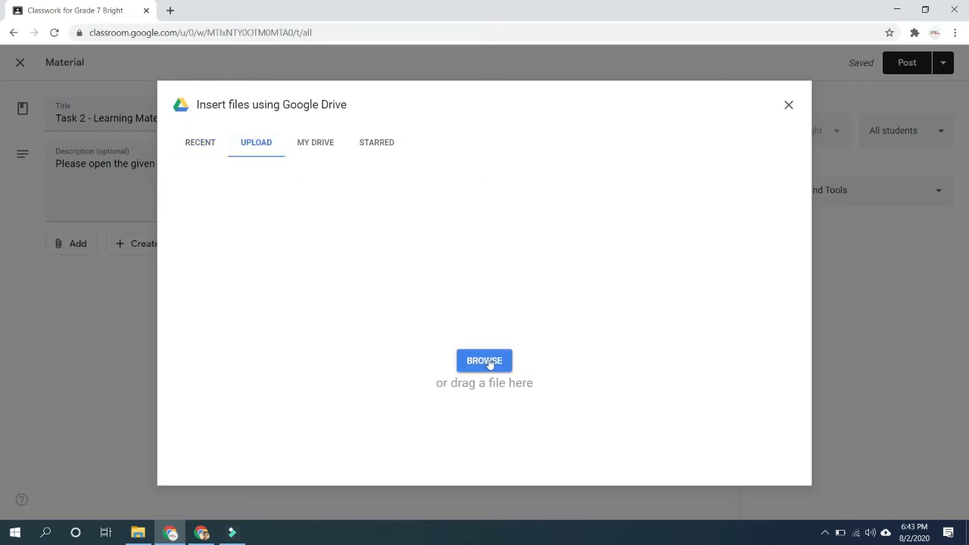
left_click(488, 362)
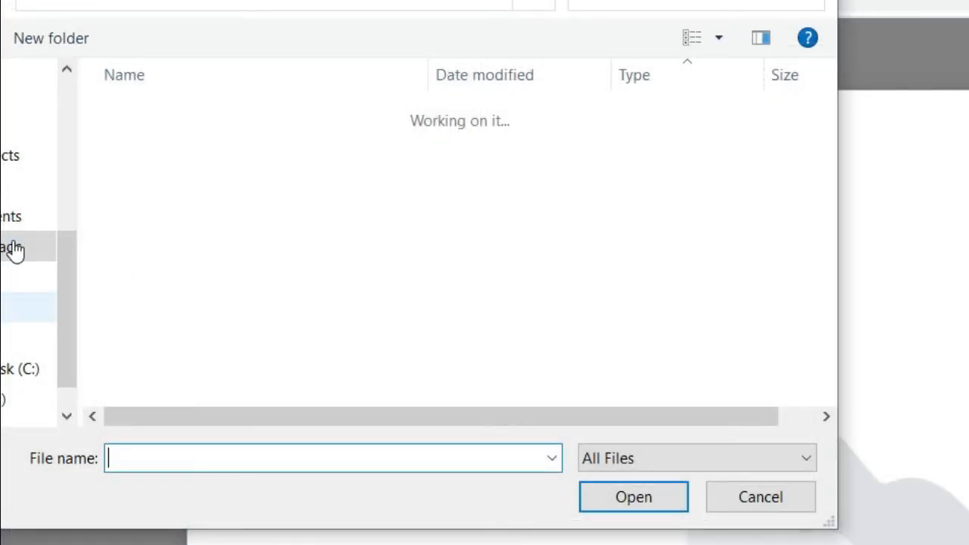
scroll(11, 253, "up", 3)
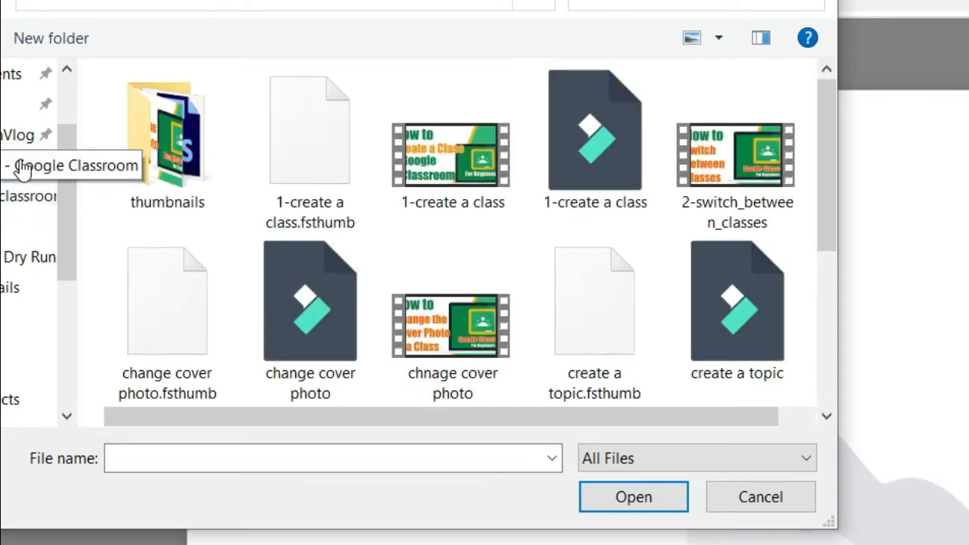
left_click(25, 167)
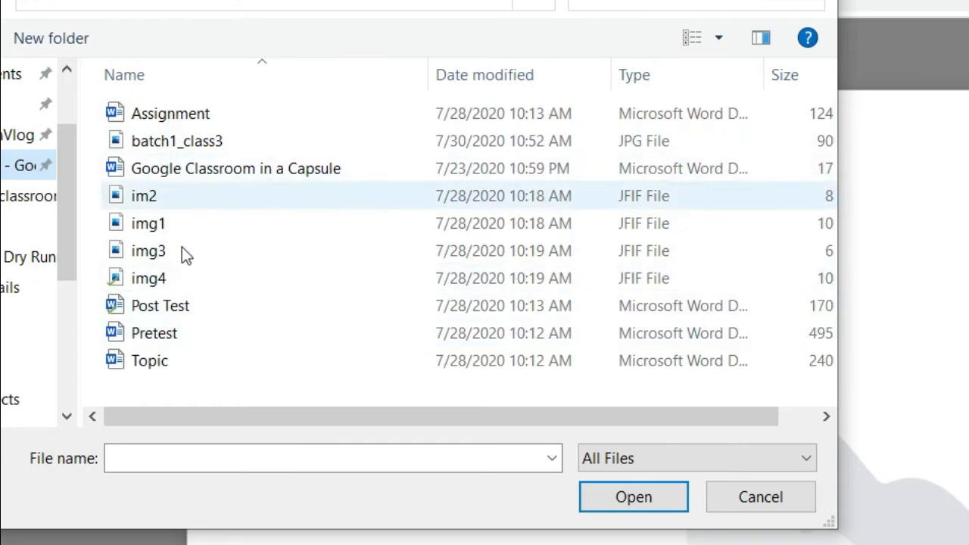
left_click(138, 363)
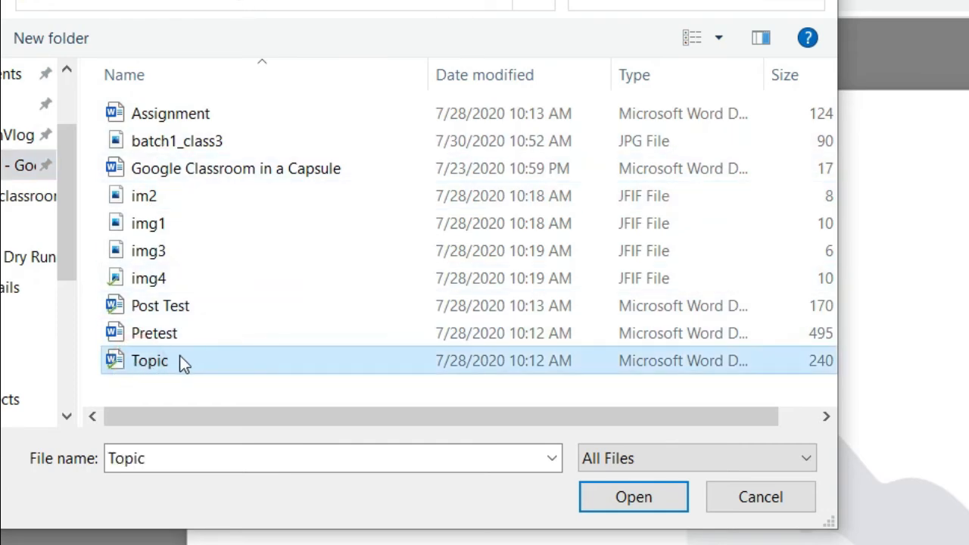
left_click(629, 509)
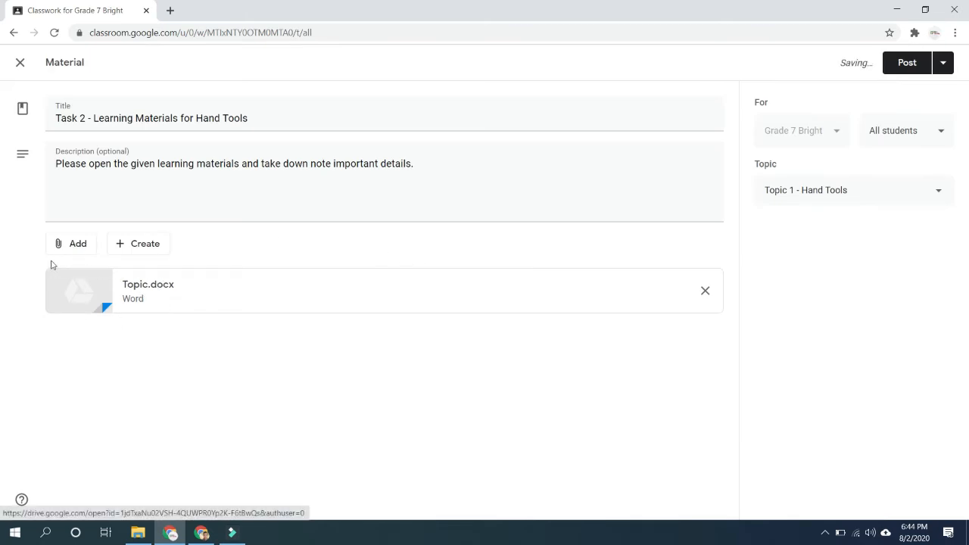
- Start attaching a YouTube video and search for "what is hand tools"
left_click(72, 242)
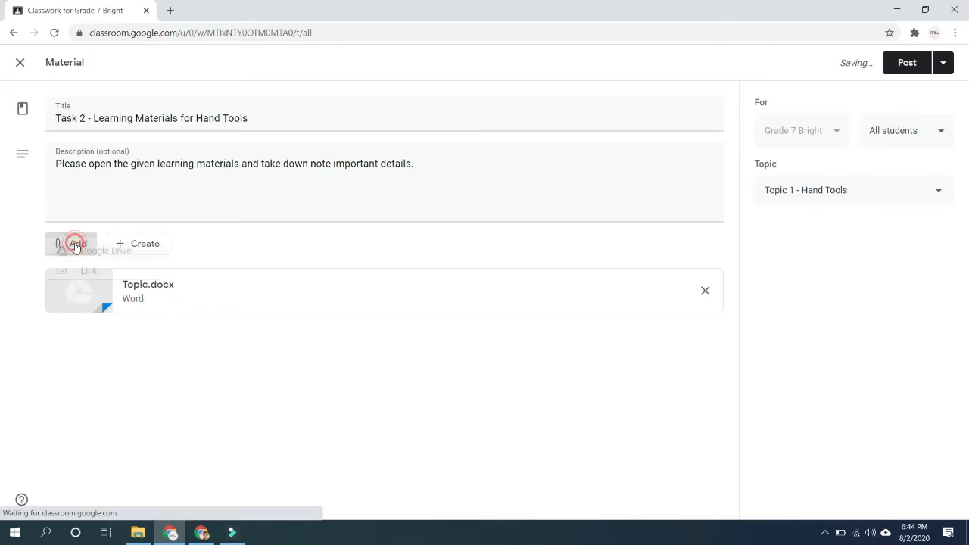
left_click(95, 330)
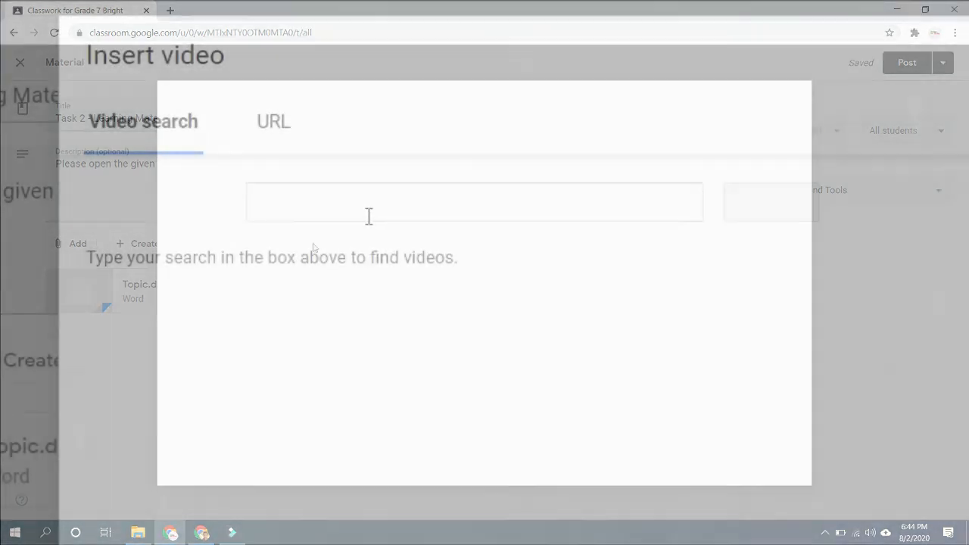
left_click(290, 170)
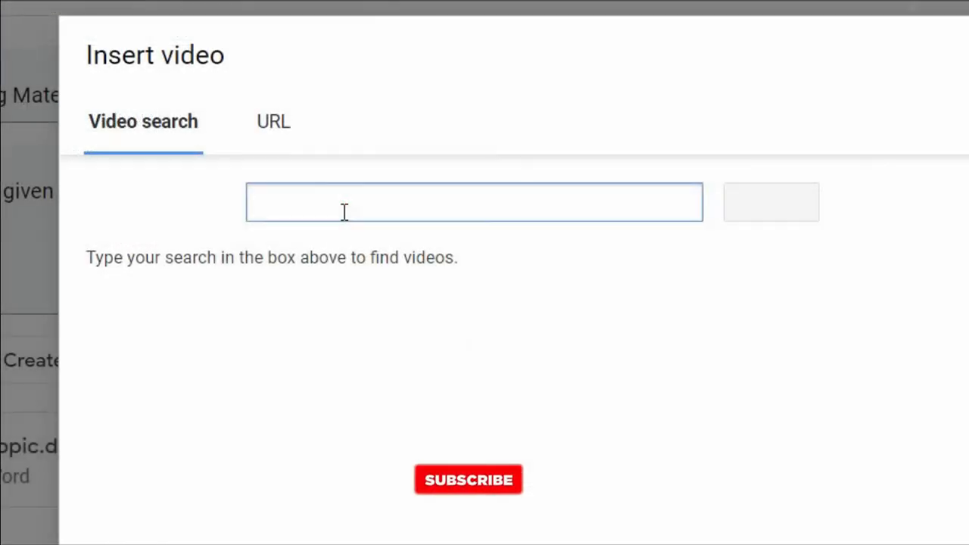
type("what")
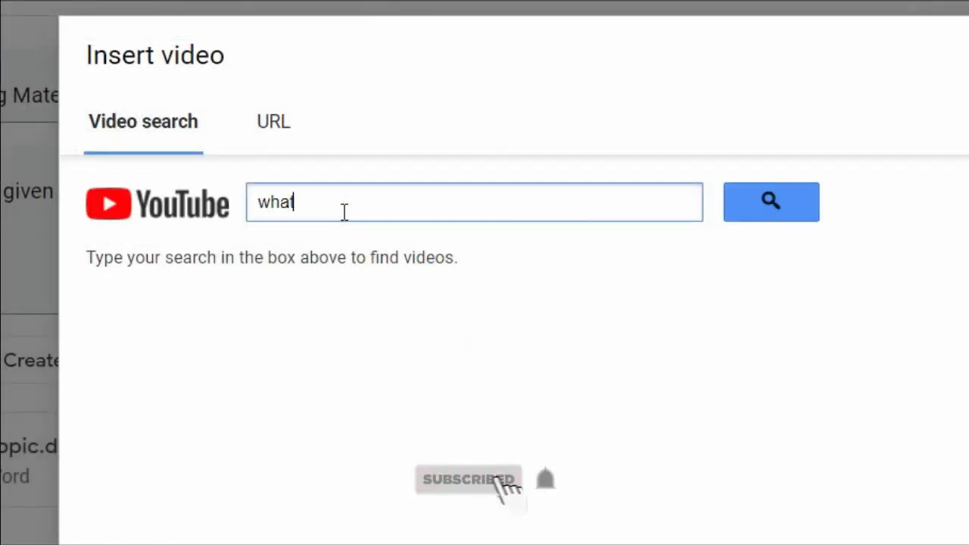
type(" is hand tools")
left_click(780, 198)
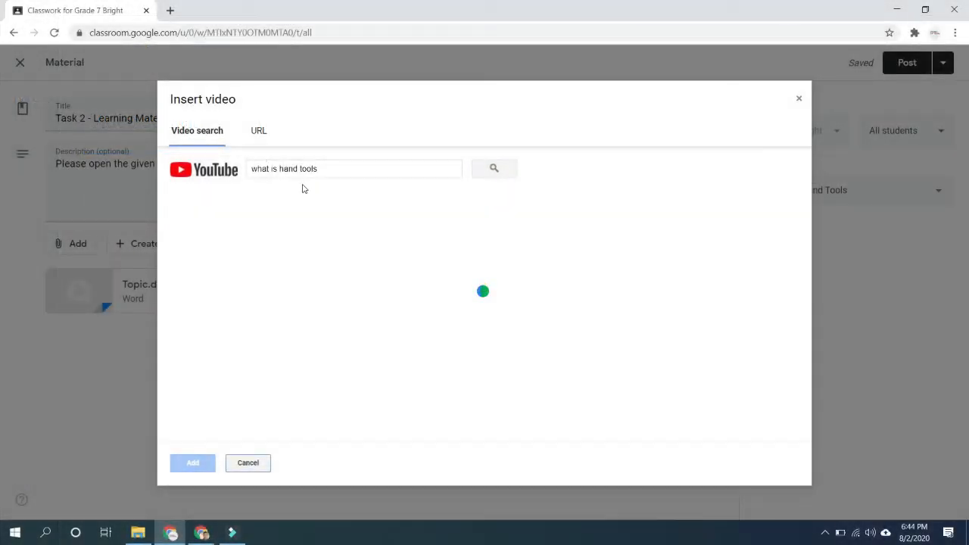
- Change the video search to "hand tools for ict" and attach the video "ICT - Tool & Equipment Maintenance"
left_click(294, 169)
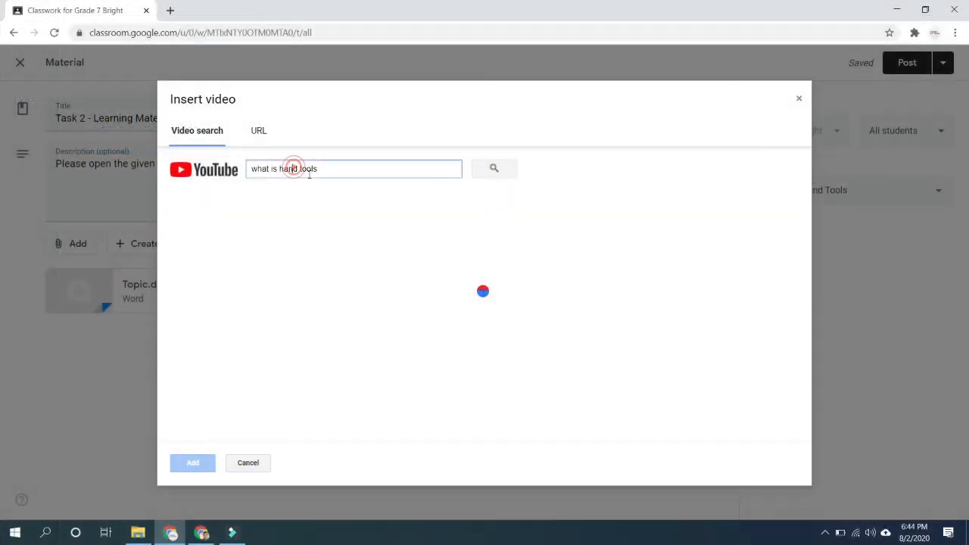
left_click_drag(314, 169, 250, 170)
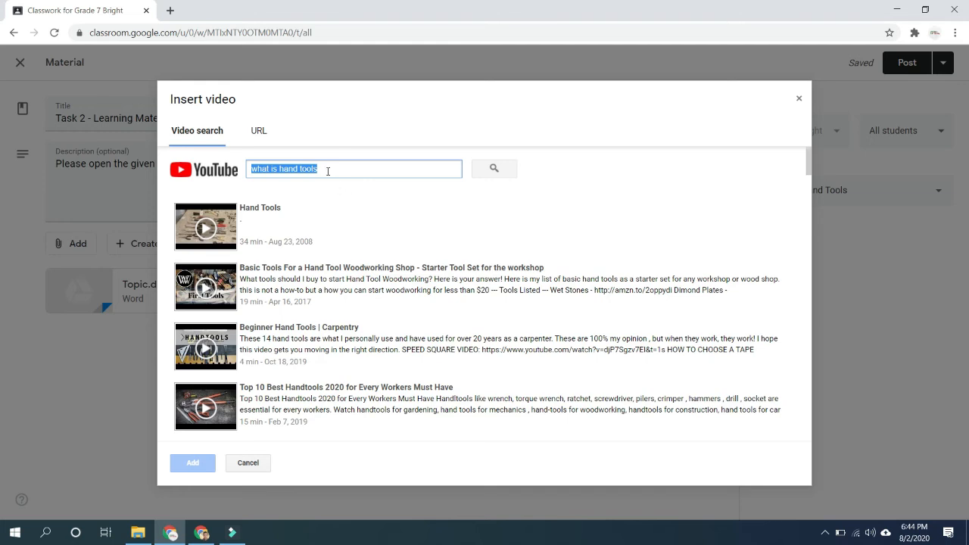
type("hand")
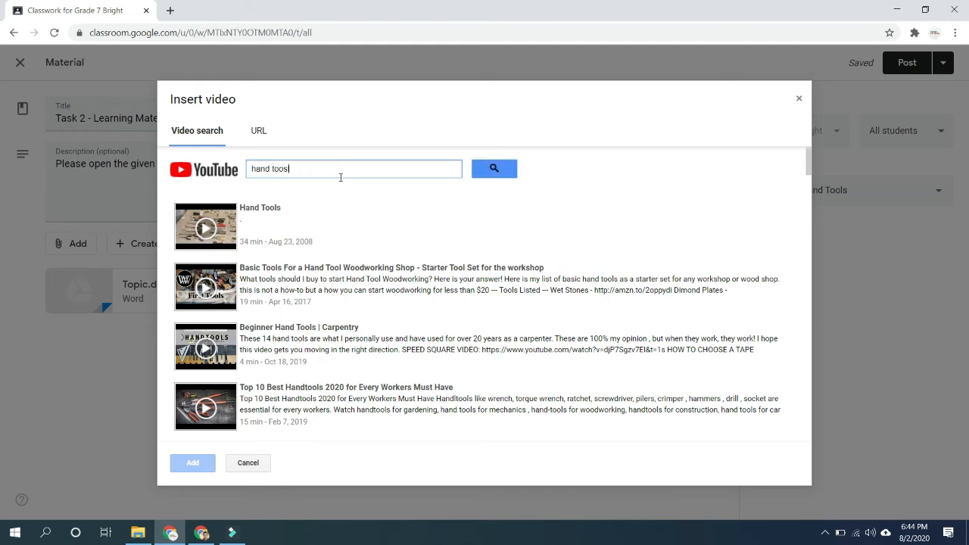
key("ctrl+shift+Left")
key("ctrl+shift+Left")
type("tools for ic")
left_click(488, 168)
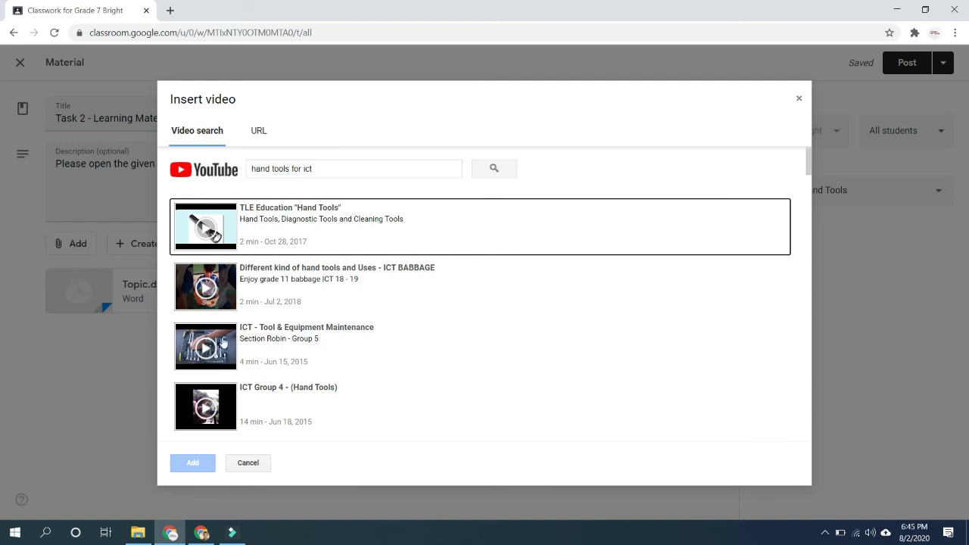
left_click(227, 345)
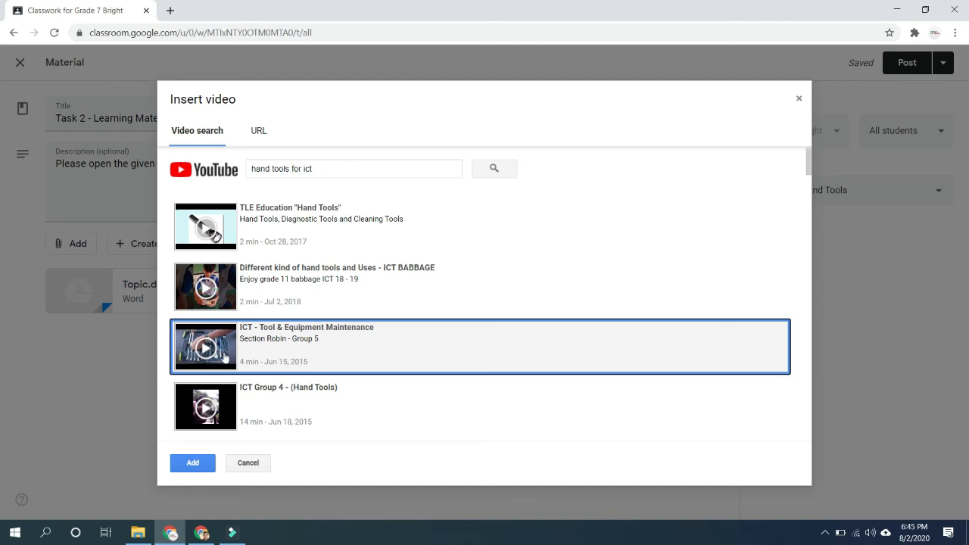
left_click(195, 463)
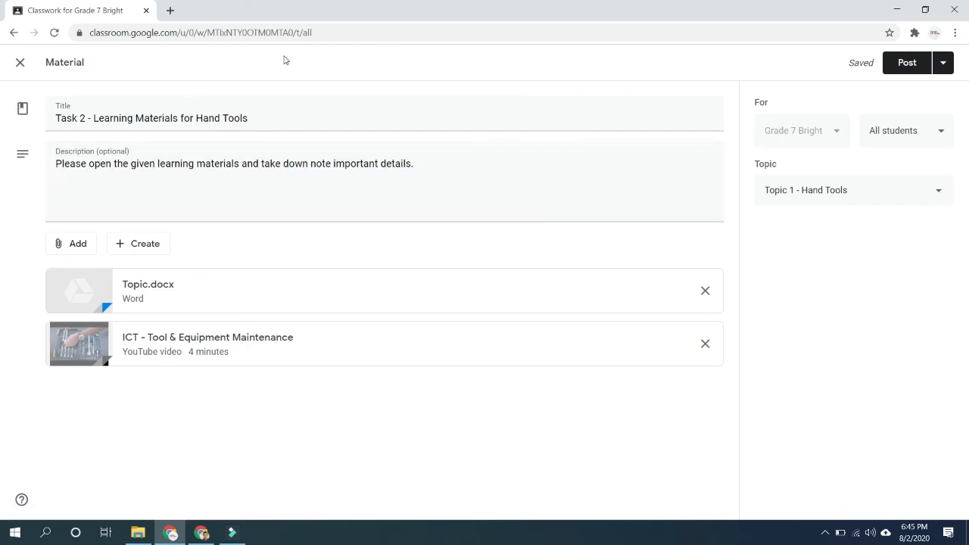
- Save the material as a draft and reorder Topic 1 so the Task 1 pretest sits above Task 2
left_click(944, 62)
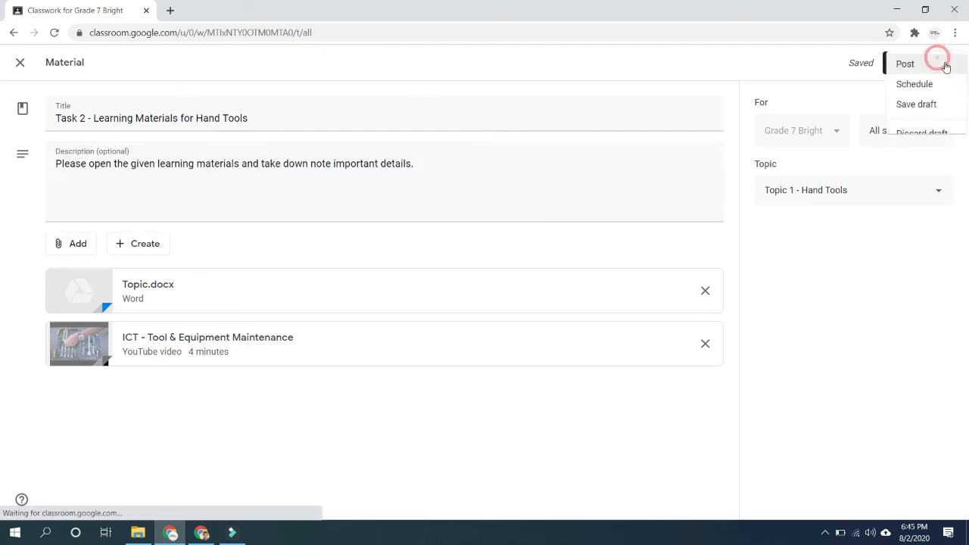
left_click(897, 107)
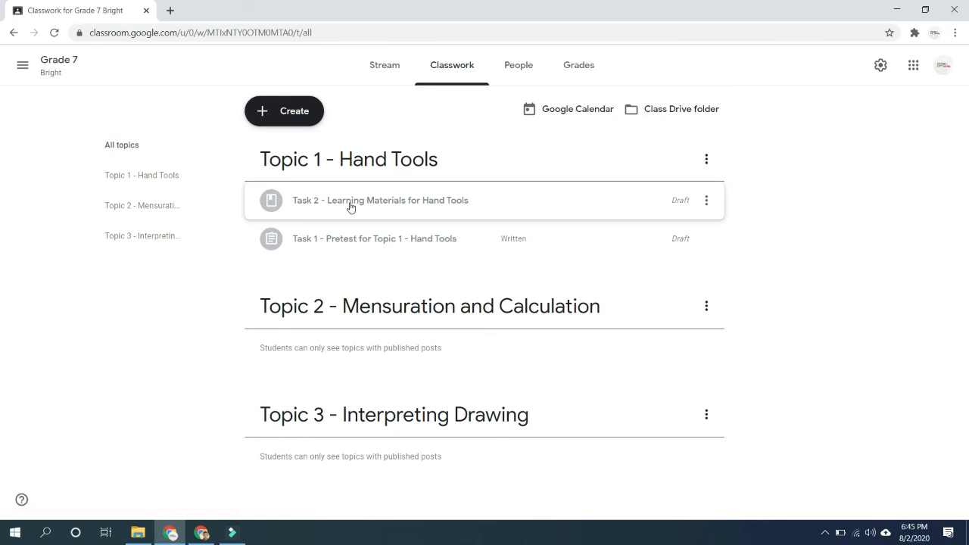
left_click_drag(342, 240, 345, 196)
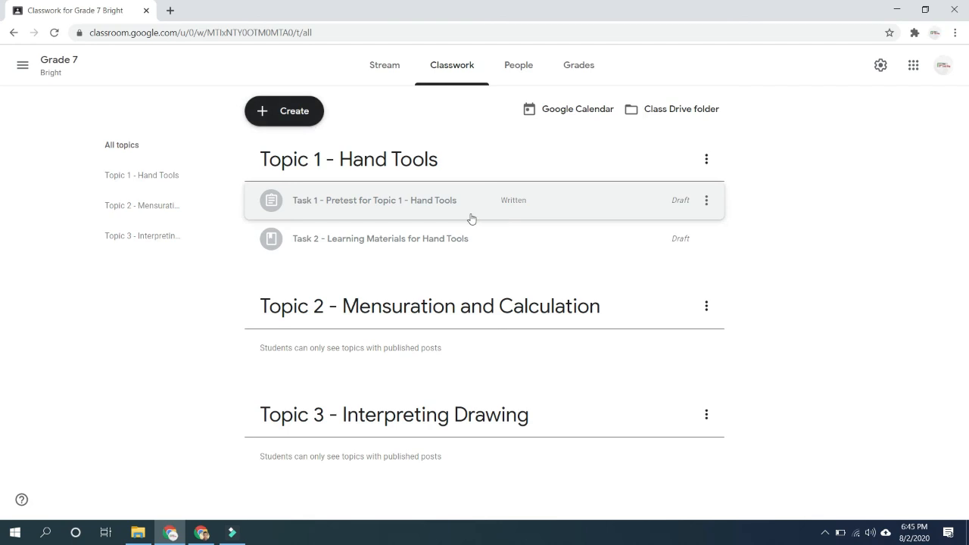
- Move the Task 1 pretest below Task 2 in Topic 1, and move it back up to first place
left_click(705, 203)
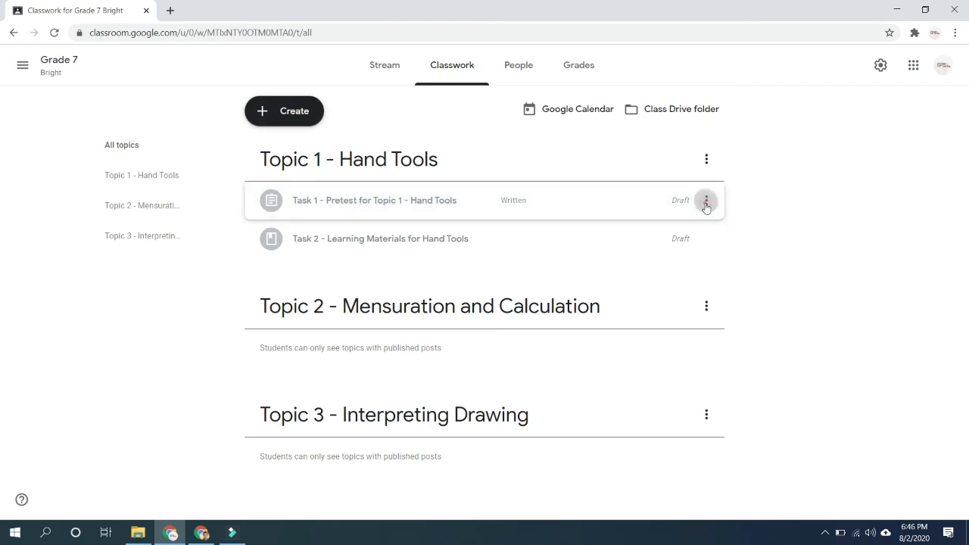
left_click(676, 297)
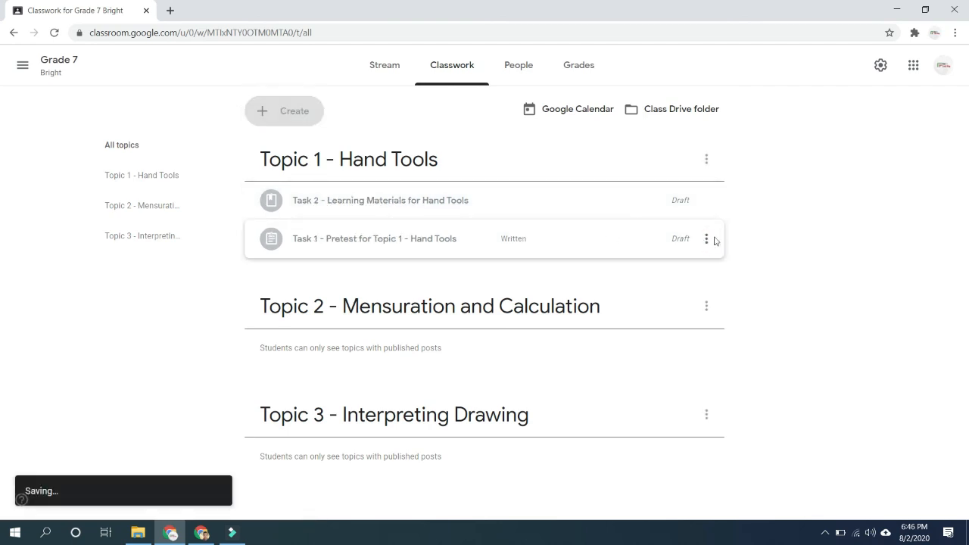
left_click(705, 239)
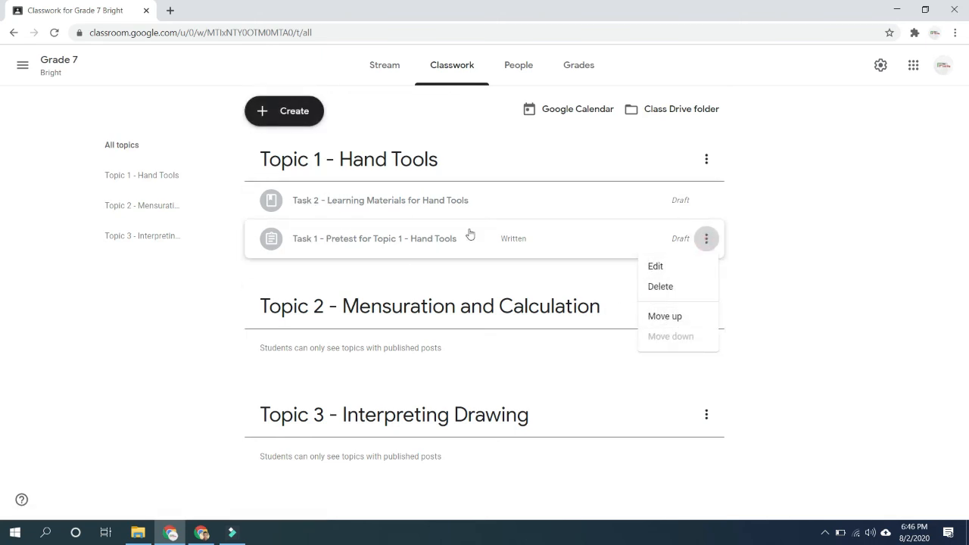
left_click(665, 317)
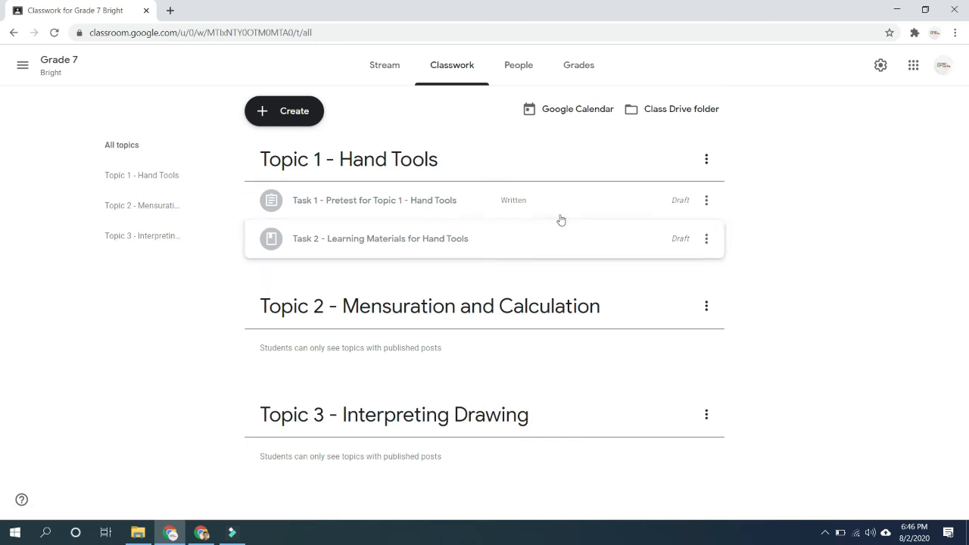
left_click(293, 112)
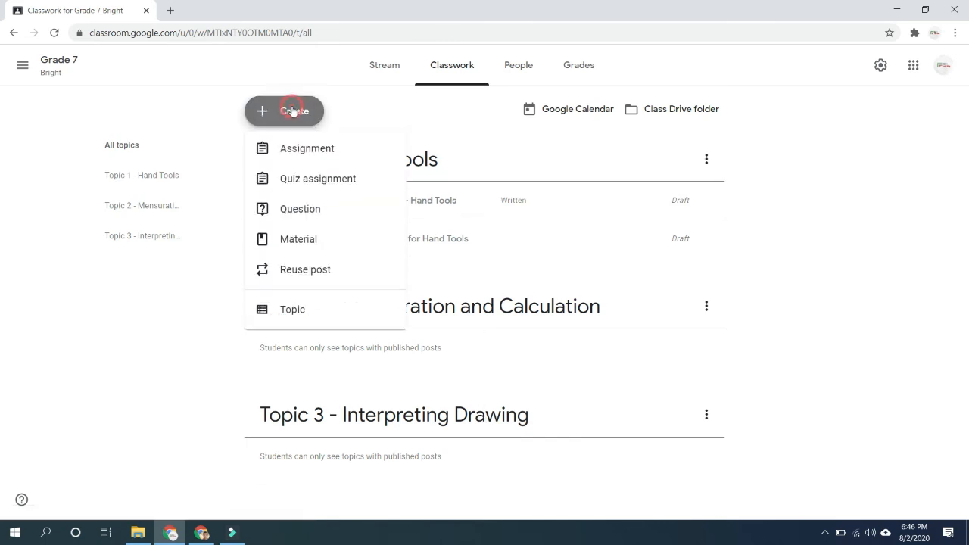
left_click(179, 301)
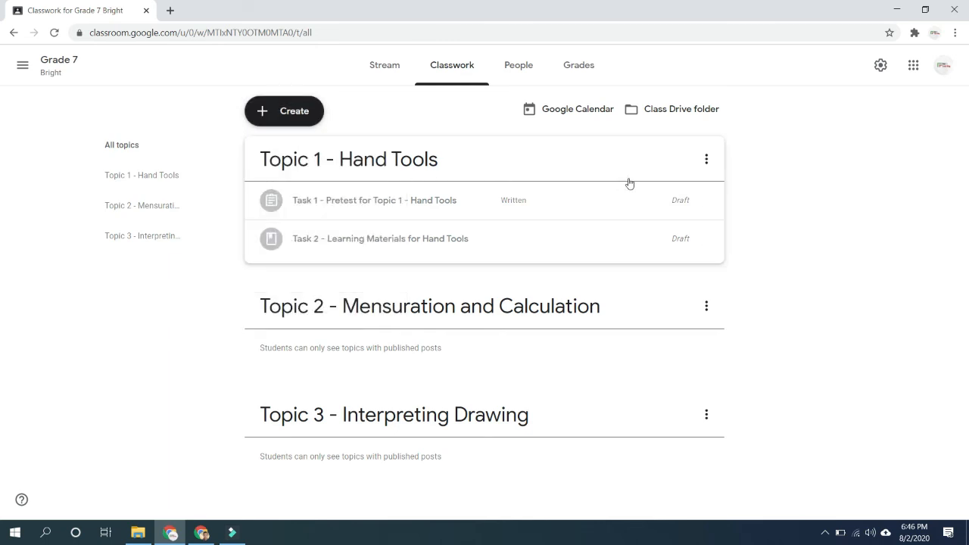